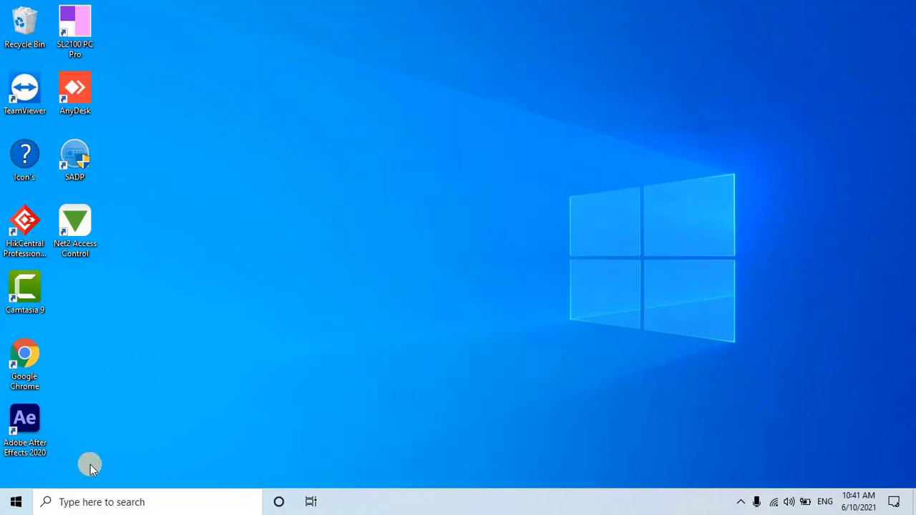
Step: Open This PC and go to the Fiber sensys software folder on drive F
click(89, 501)
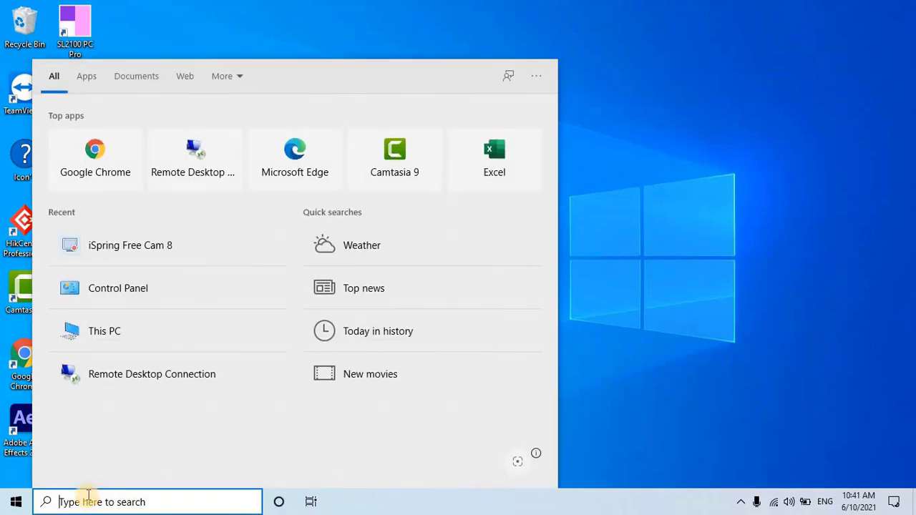
text(thi)
key(Escape)
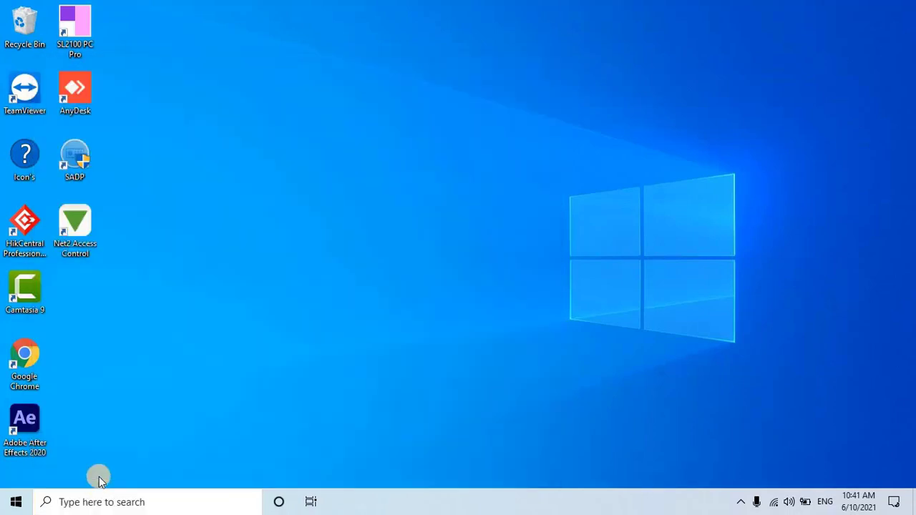
click(342, 174)
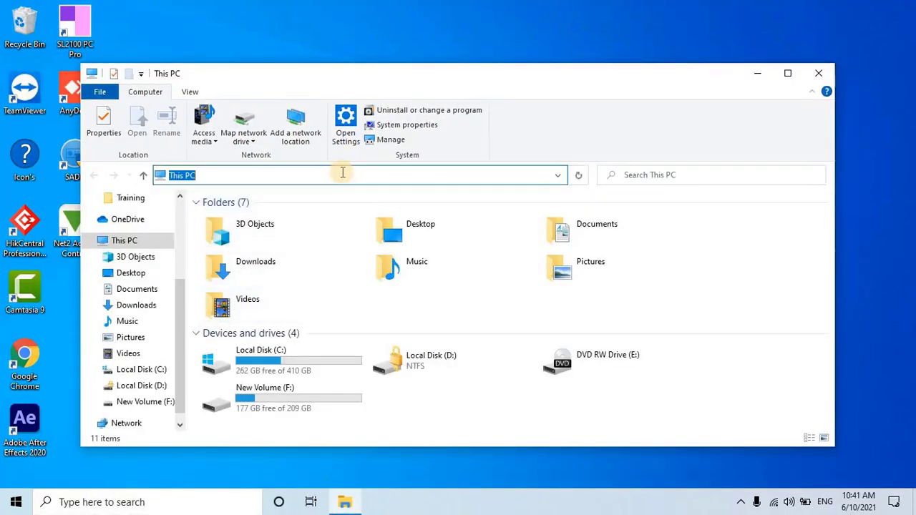
text(F:\Documents\Fiber sensys\Softwatre\software)
key(Return)
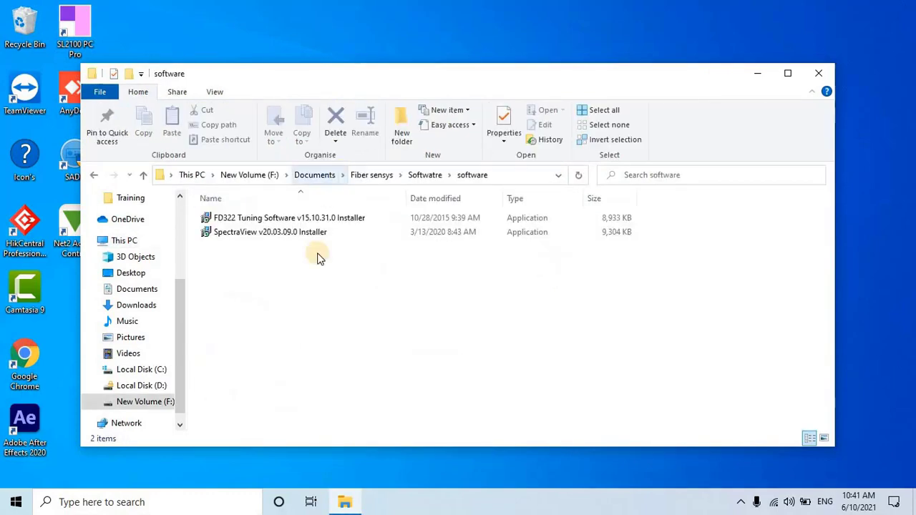
Step: Run the FD322 Tuning Software installer as administrator
double_click(317, 219)
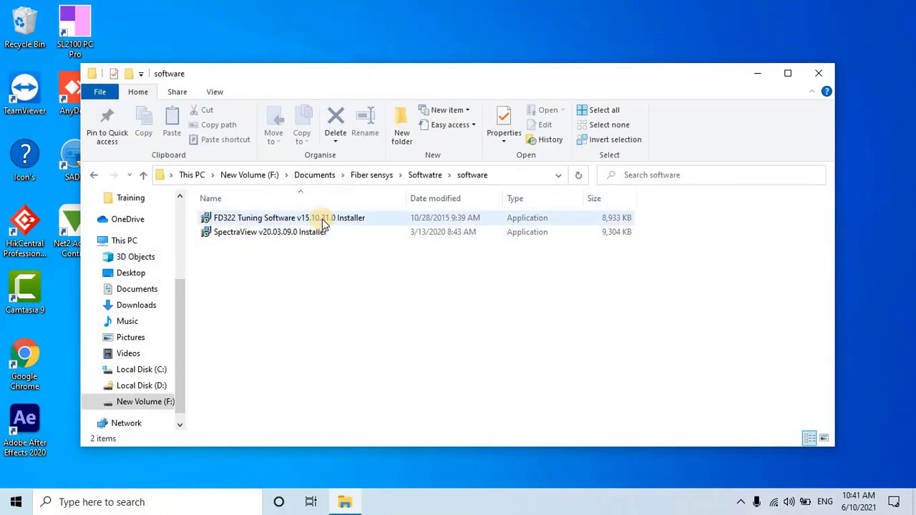
right_click(379, 218)
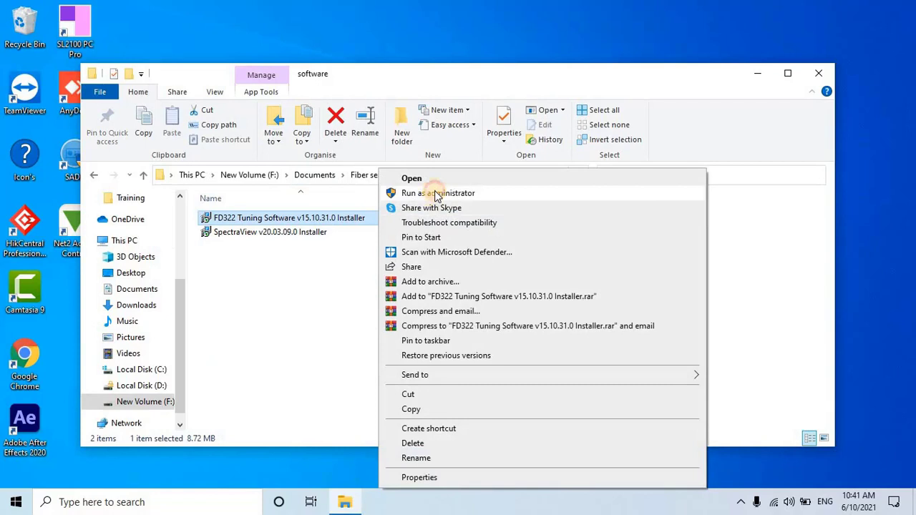
click(437, 194)
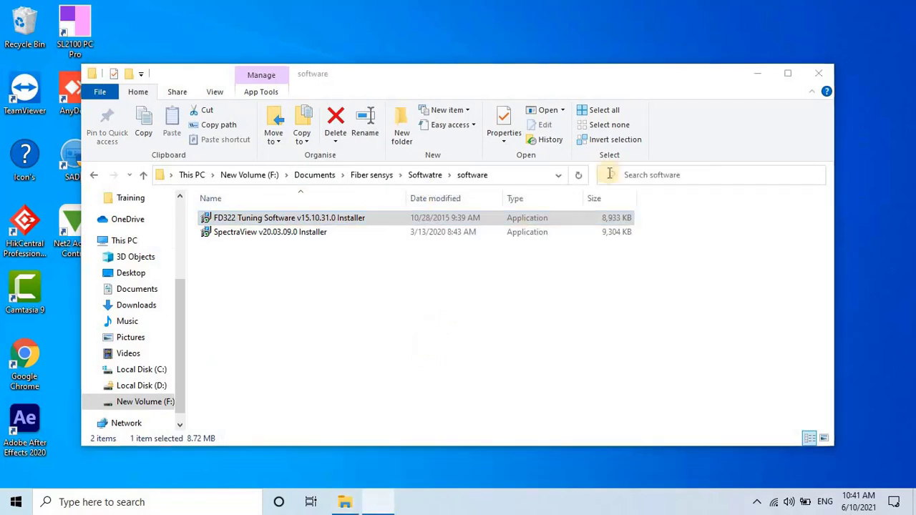
Step: Accept the licence and keep the default install folder, APU data folder, Fiber SenSys Start Menu folder and desktop icon
click(758, 73)
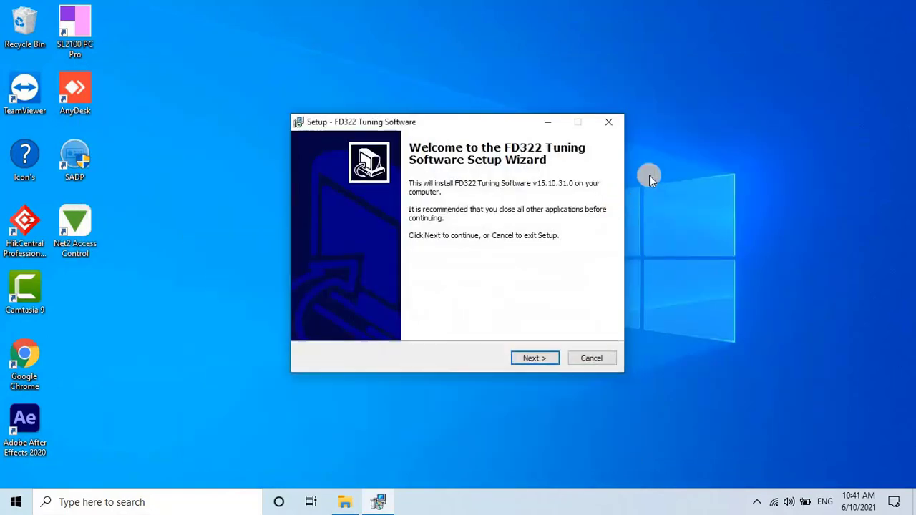
click(535, 357)
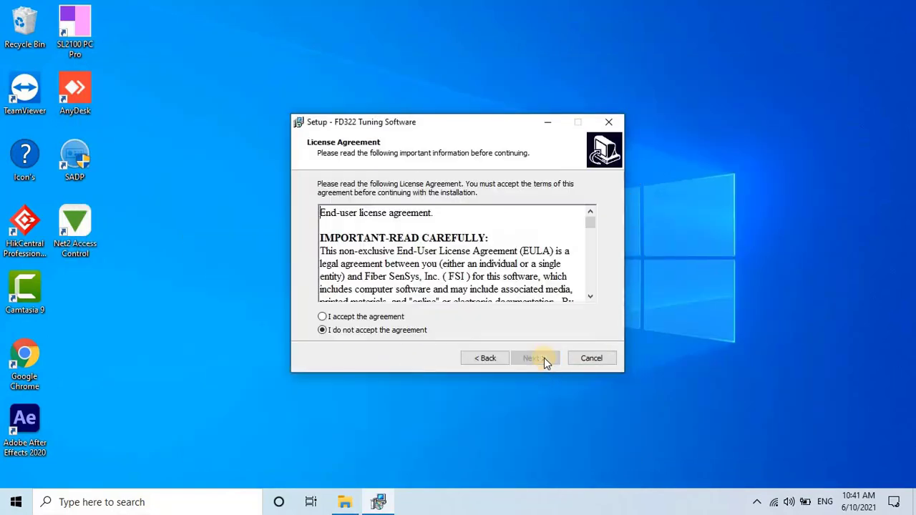
click(325, 318)
click(535, 357)
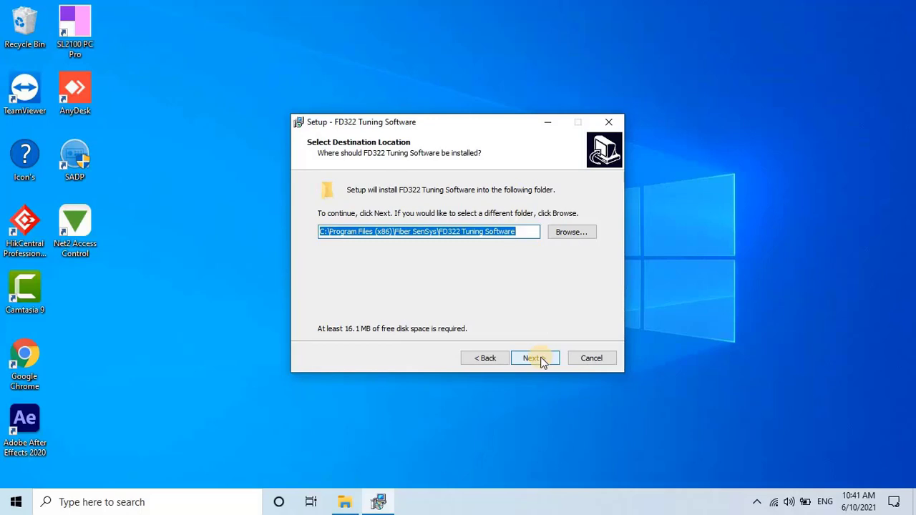
click(542, 362)
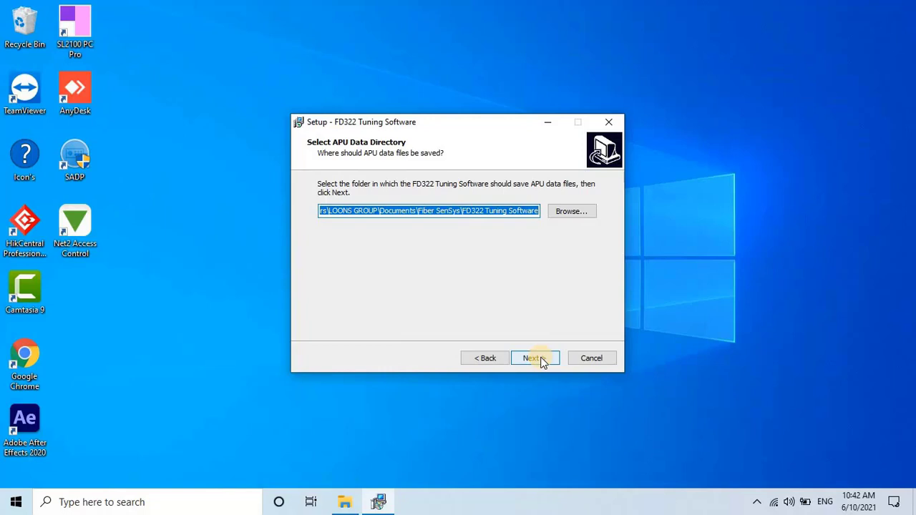
click(542, 362)
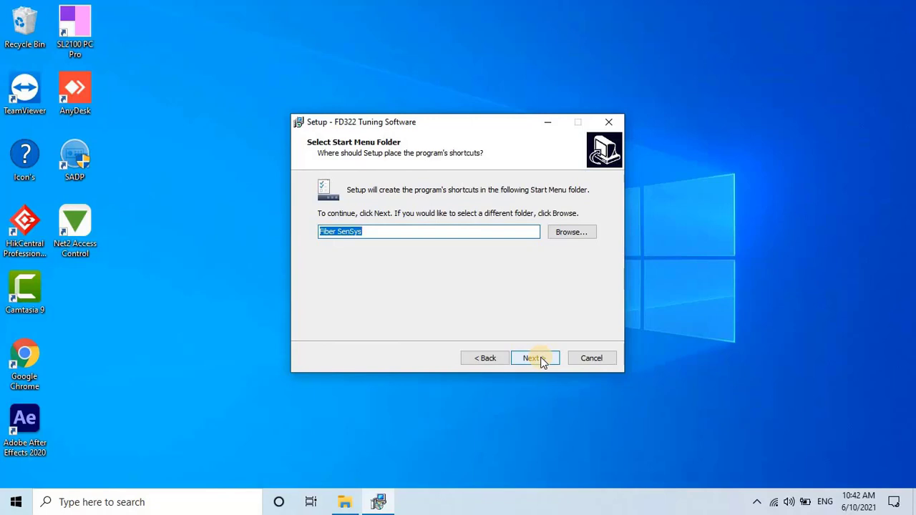
click(541, 362)
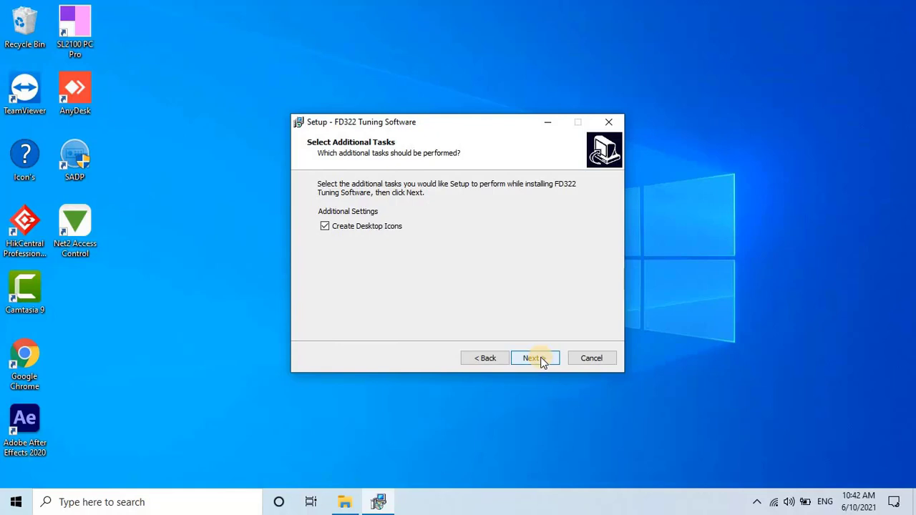
click(542, 362)
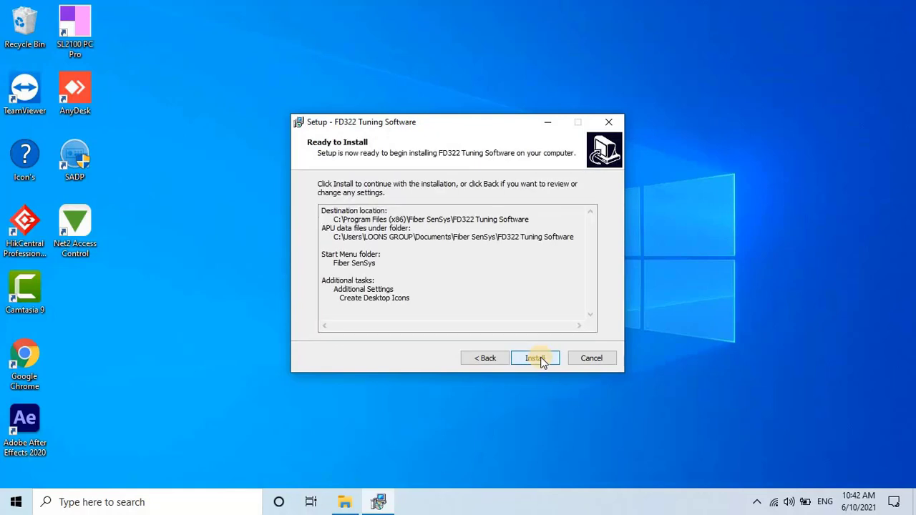
Step: Install FD322 Tuning Software and close the finished setup wizard
click(541, 360)
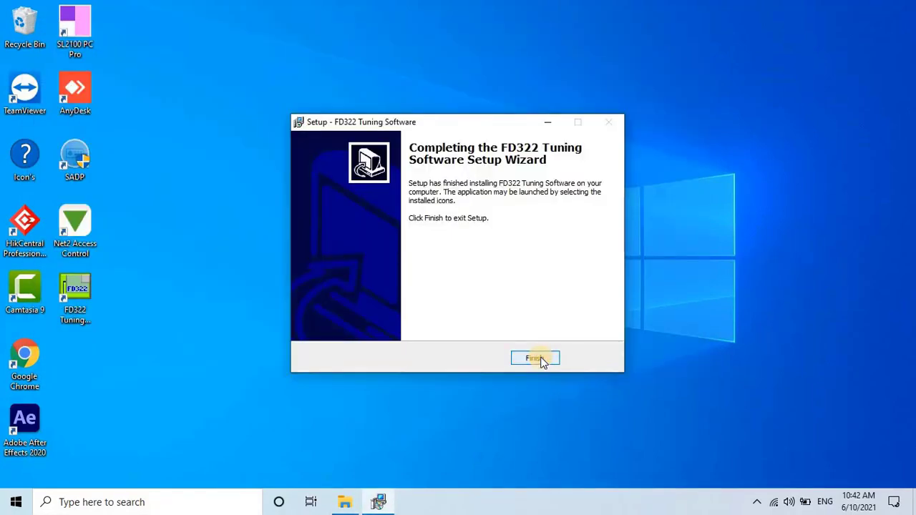
click(536, 358)
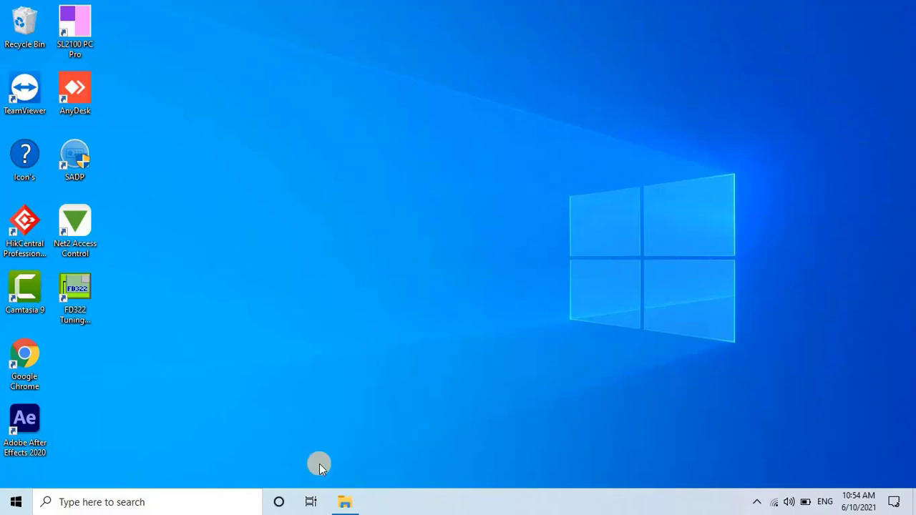
Step: Launch FD322 Tuning from the desktop and connect to the unit on COM Port 4
double_click(72, 310)
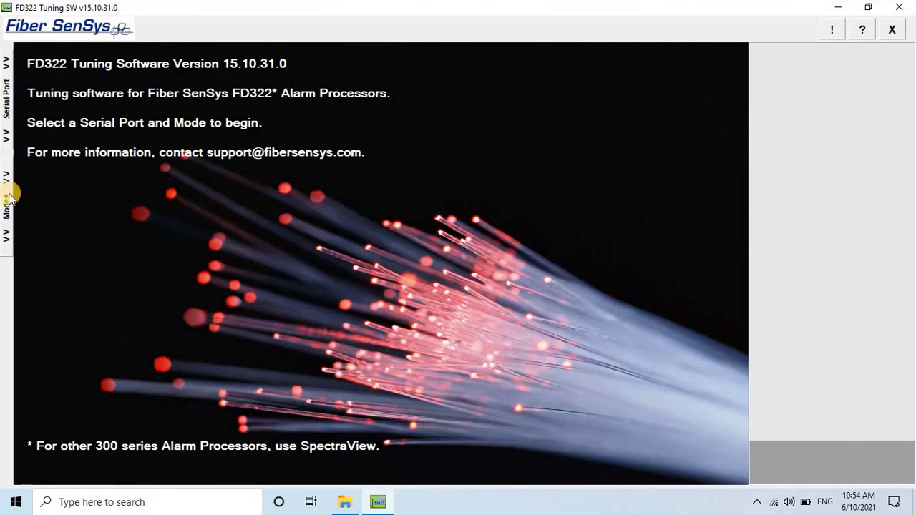
click(9, 195)
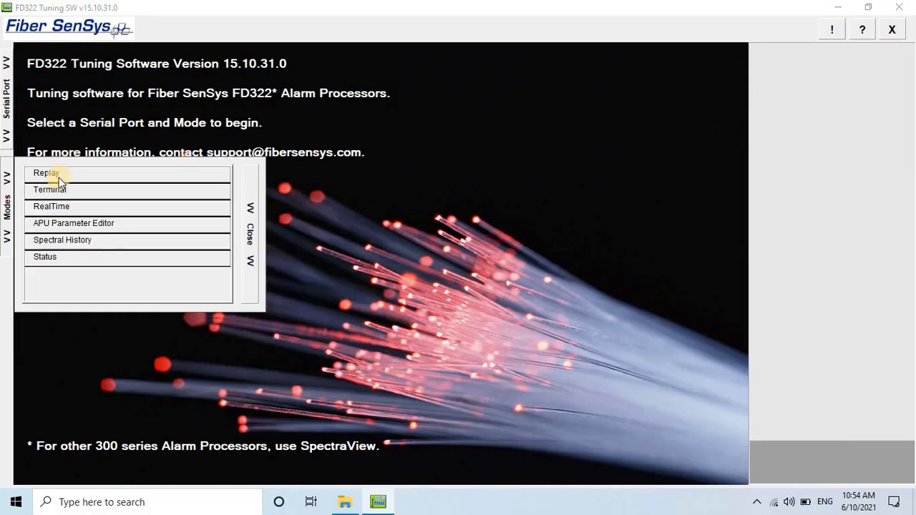
click(9, 107)
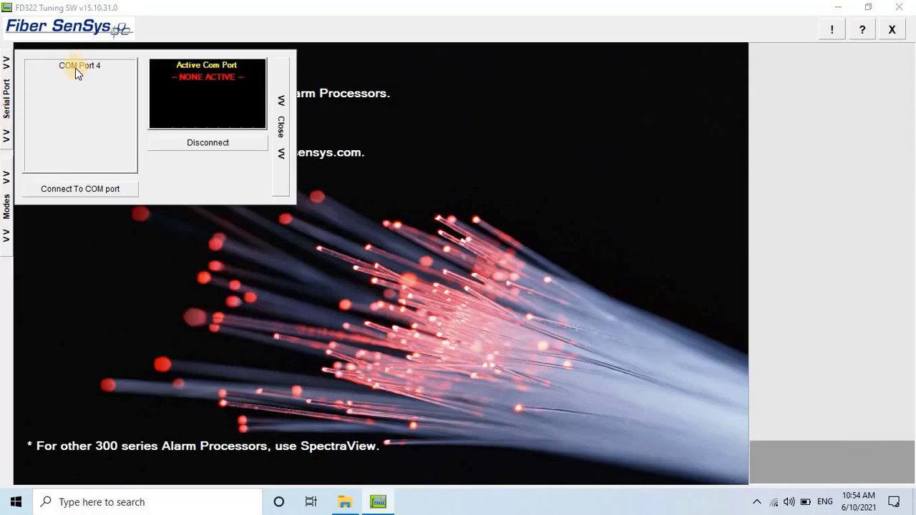
click(76, 67)
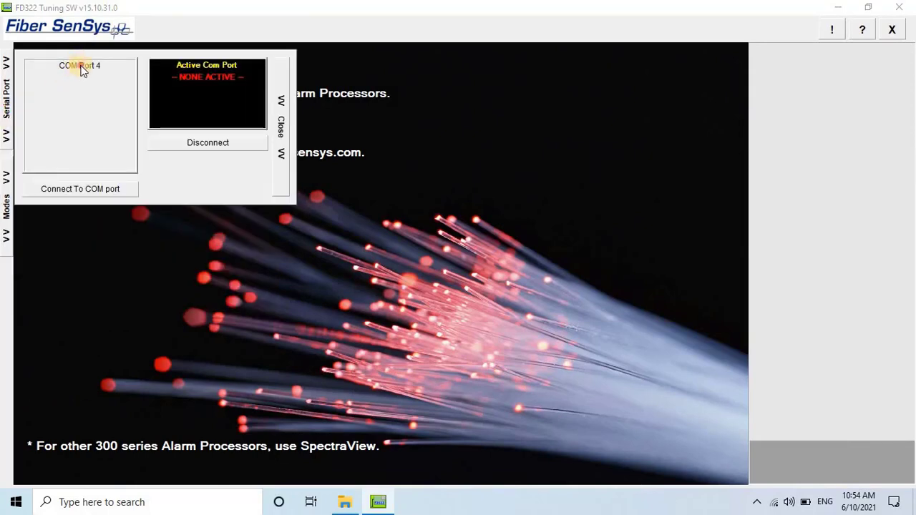
click(65, 189)
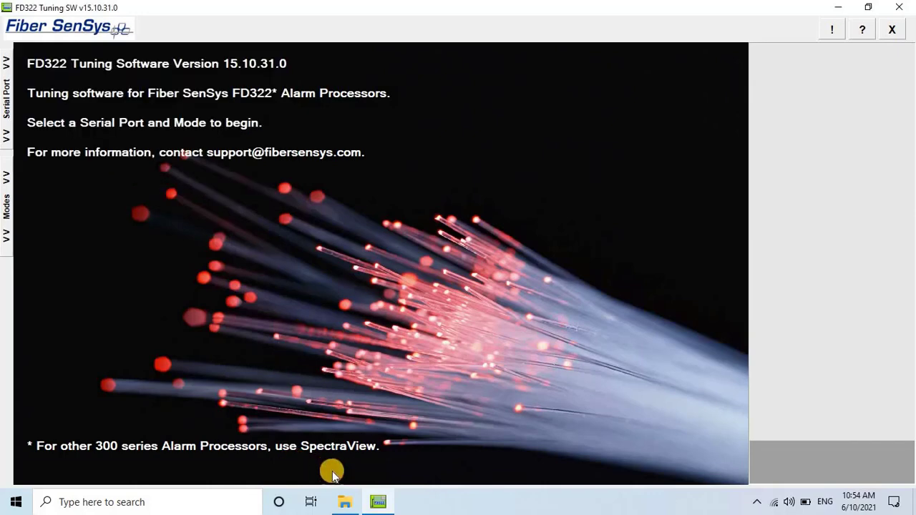
Step: Enter the calibration password in the Terminal to enter calibration mode
mouse_move(7, 206)
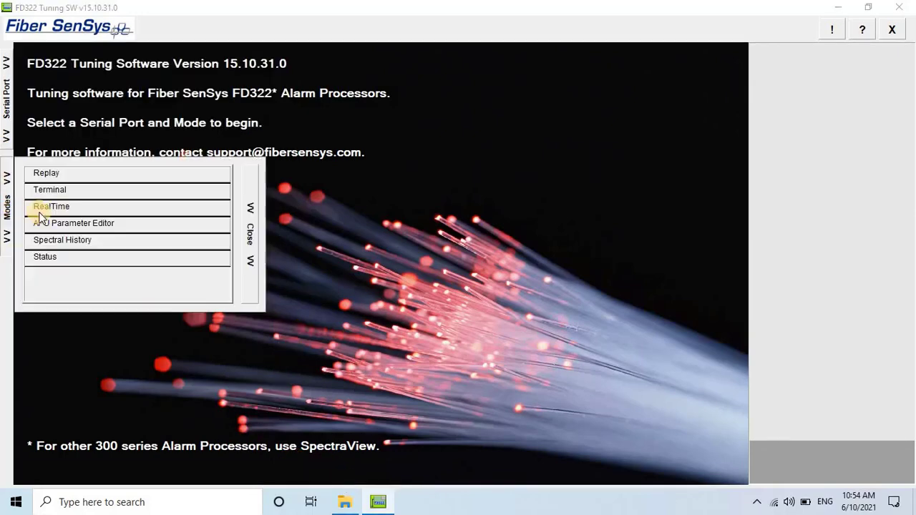
click(80, 192)
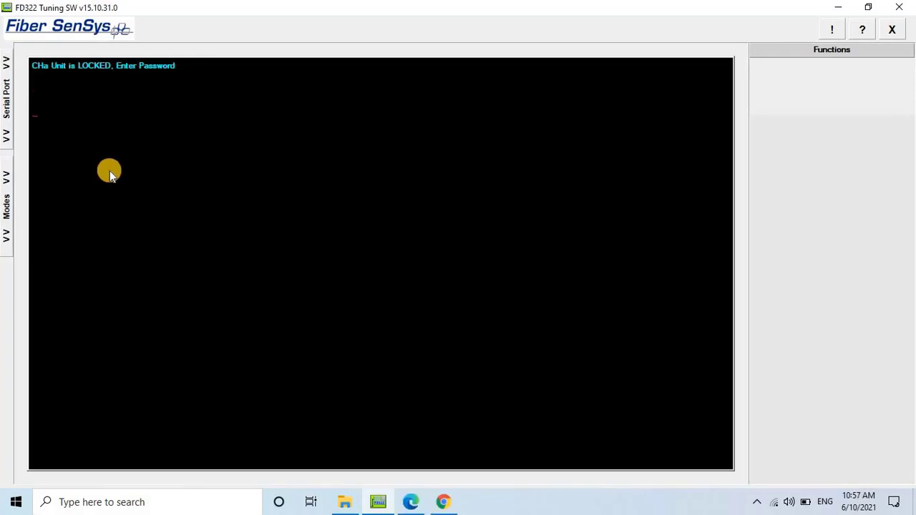
text(CLI)
key(BackSpace)
key(BackSpace)
text(ALIB)
key(Return)
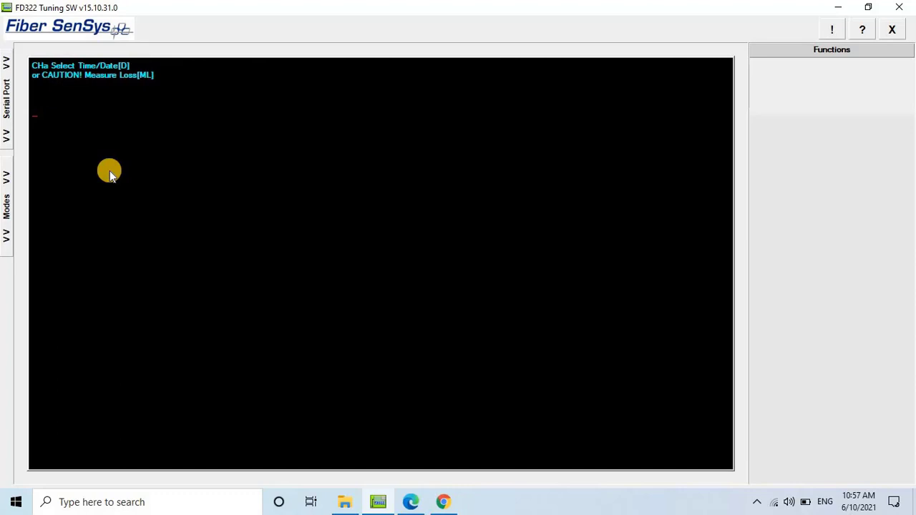
Step: Choose the D time/date option and set the APU clock to 10:58
text(D)
key(Return)
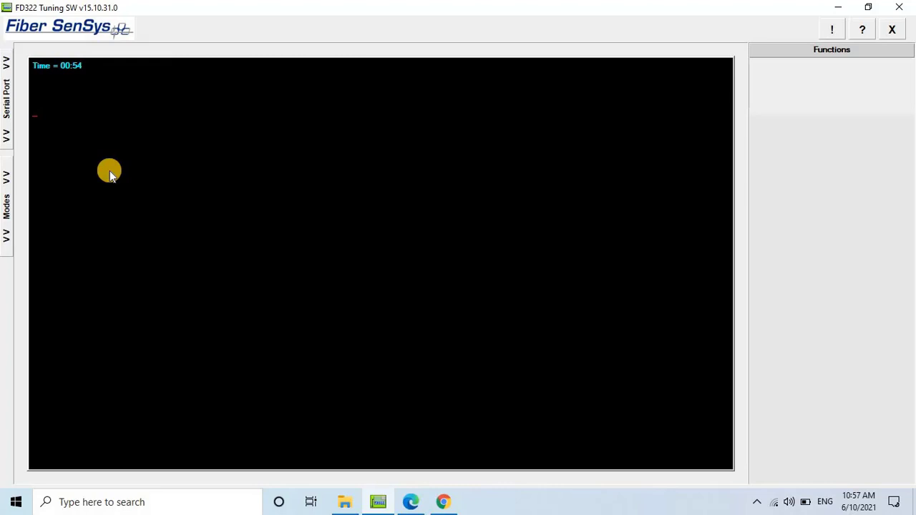
text(10:57)
key(BackSpace)
text(8)
key(Return)
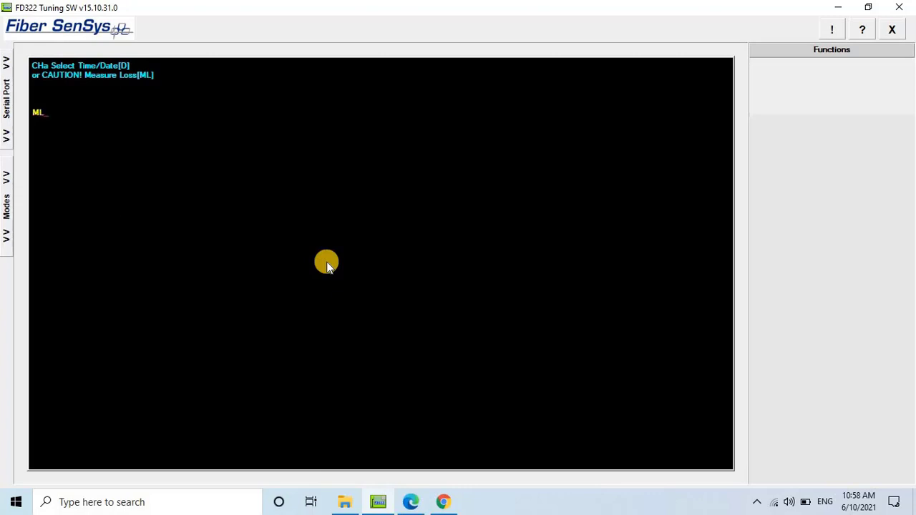
Step: Run the ML Measure Loss test on channel A, confirming with Y to get 4 dB
key(Return)
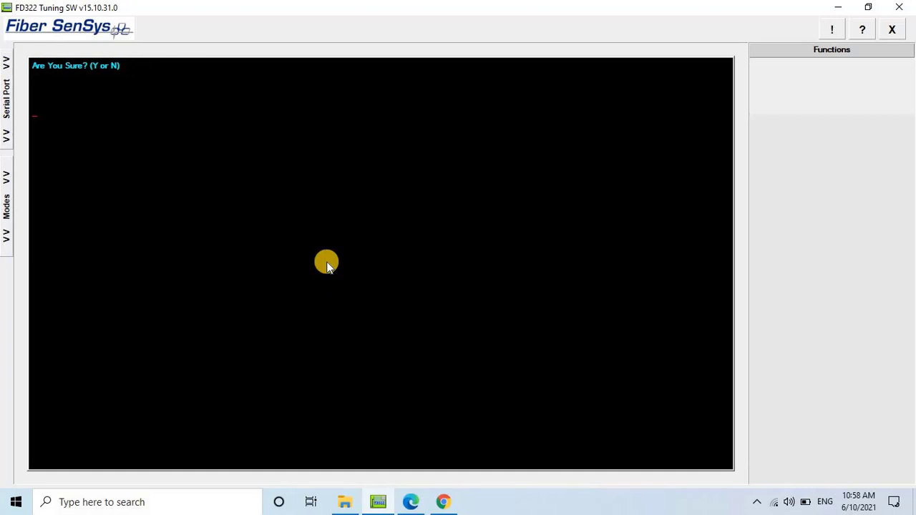
text(Y)
key(Return)
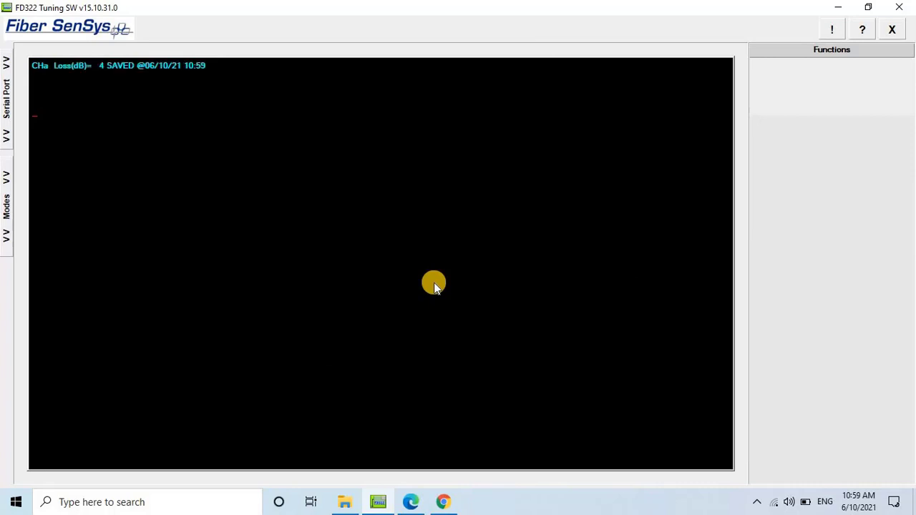
Step: Switch to RealTime mode to plot channel A's live 0–600 spectrum
click(7, 175)
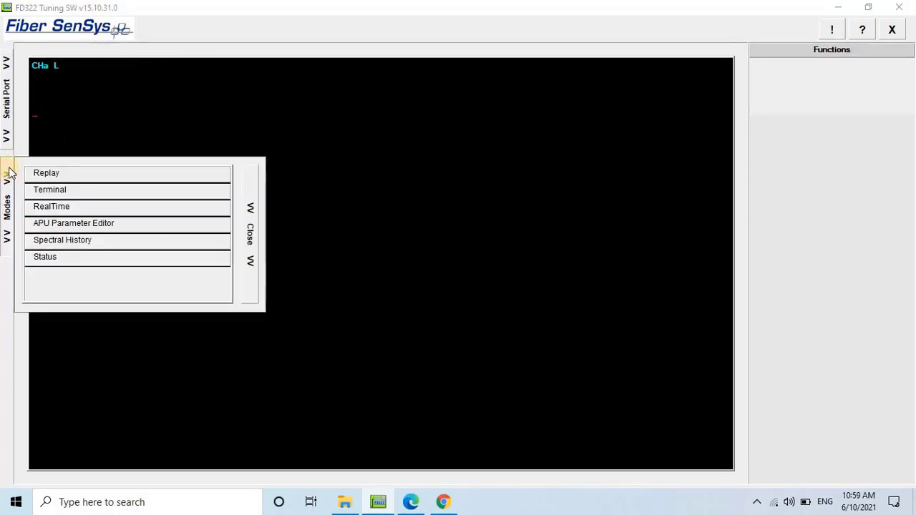
click(70, 207)
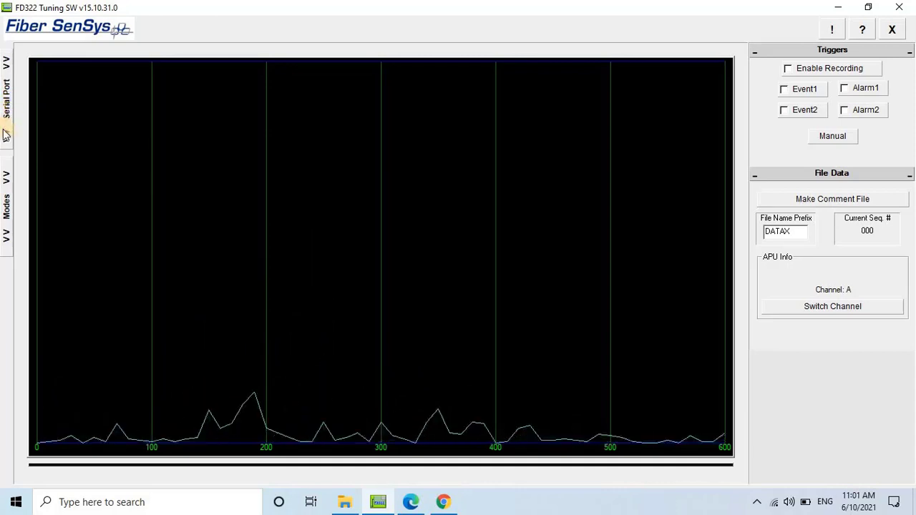
Step: In the APU Parameter Editor, name the device BACK SIDE PANE and channels A/B ZONE-04 and ZONE-03
click(9, 175)
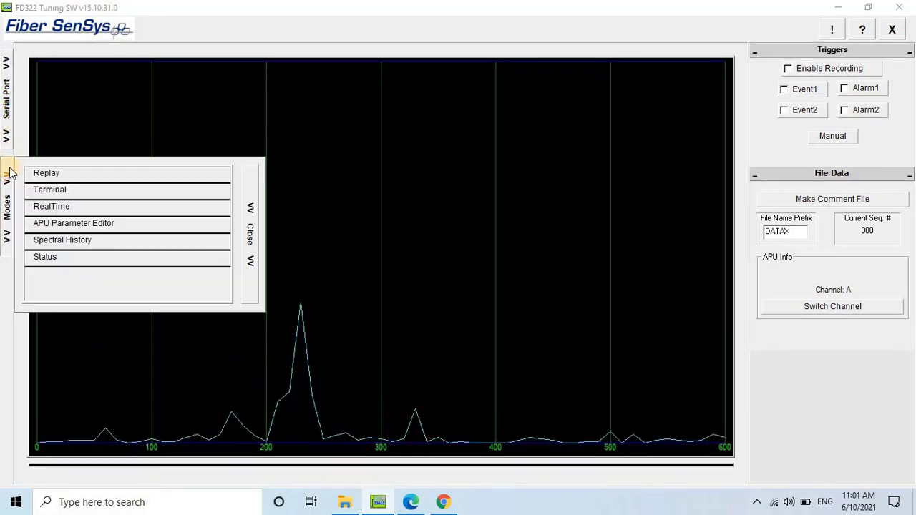
click(120, 223)
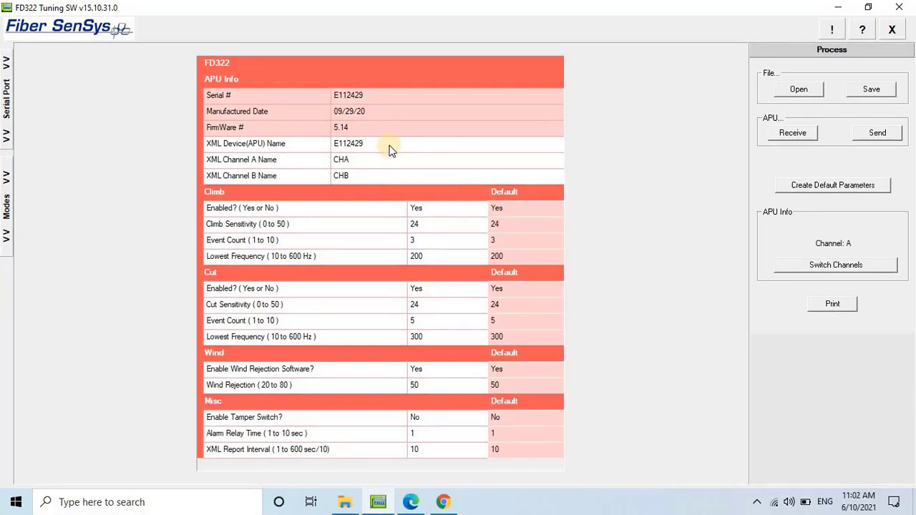
click(390, 150)
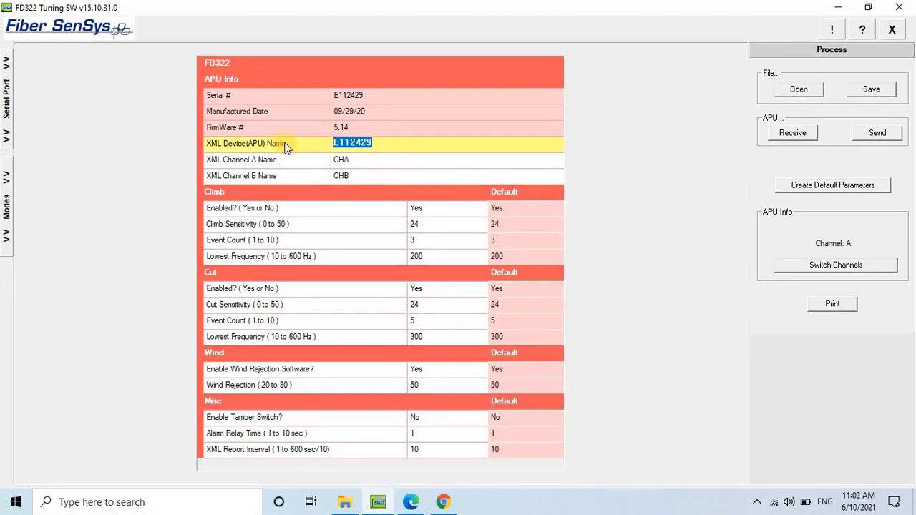
text(BACK SIDE PANEL)
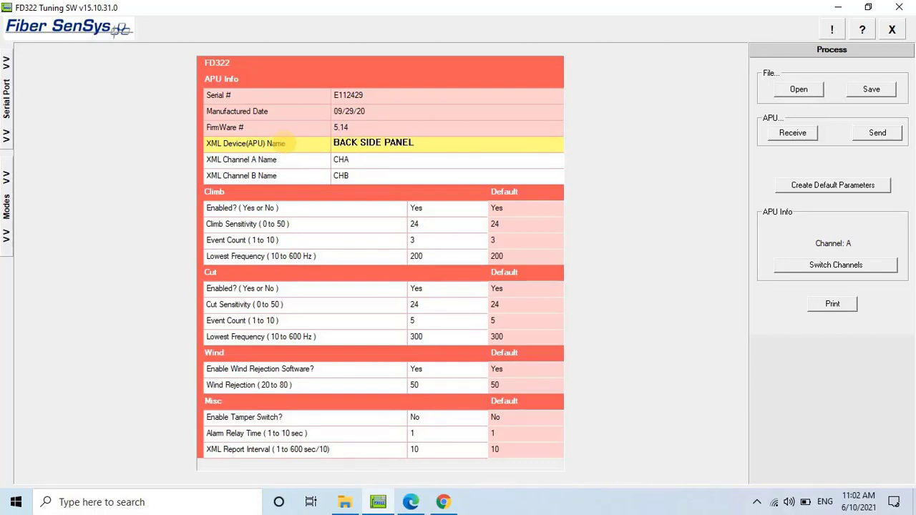
click(363, 161)
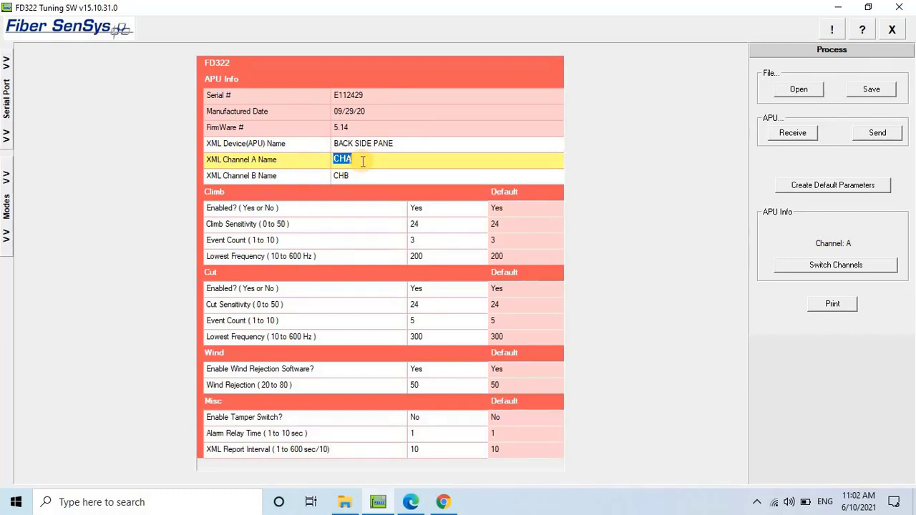
text(ZONE-04)
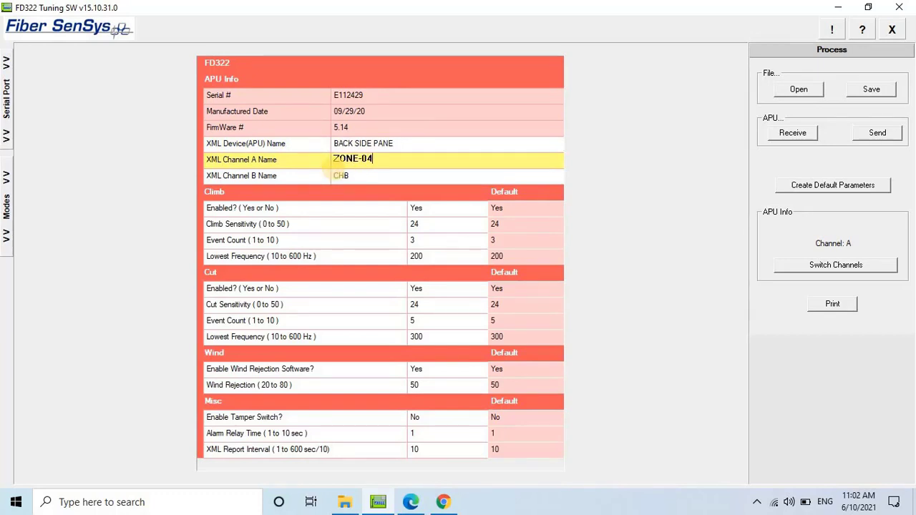
click(358, 175)
text(ZONE-03)
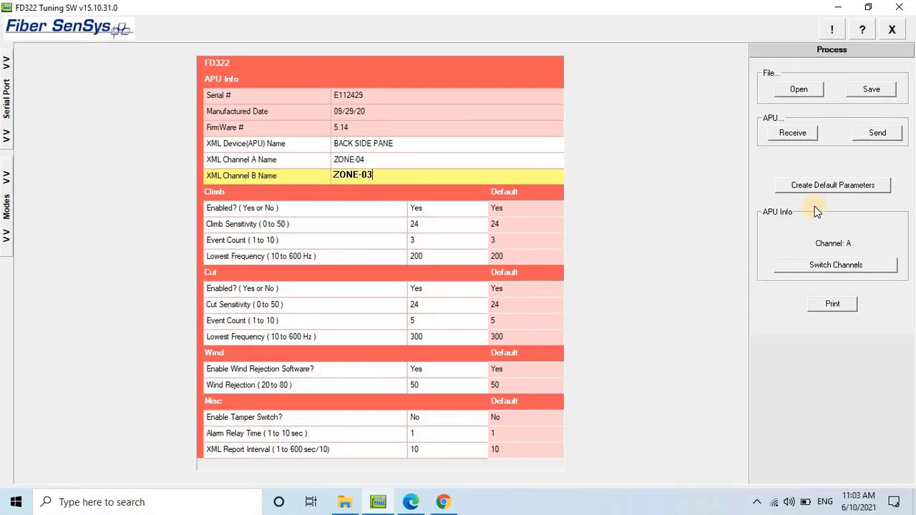
Step: Send the edited parameters to the APU and switch the sheet to channel B
click(874, 135)
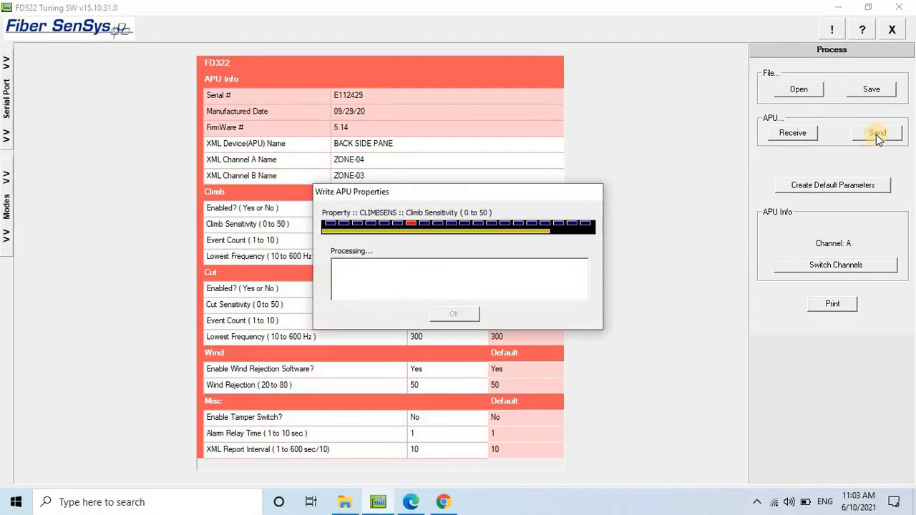
click(844, 264)
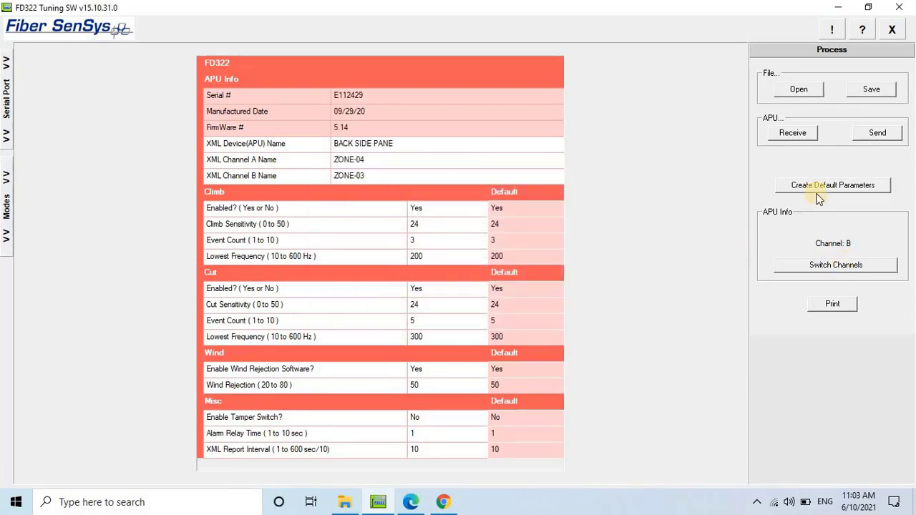
Step: Save the parameters to the Desktop as APU Properties (*.APB) file 'BACK SIDE PANEL'
click(871, 89)
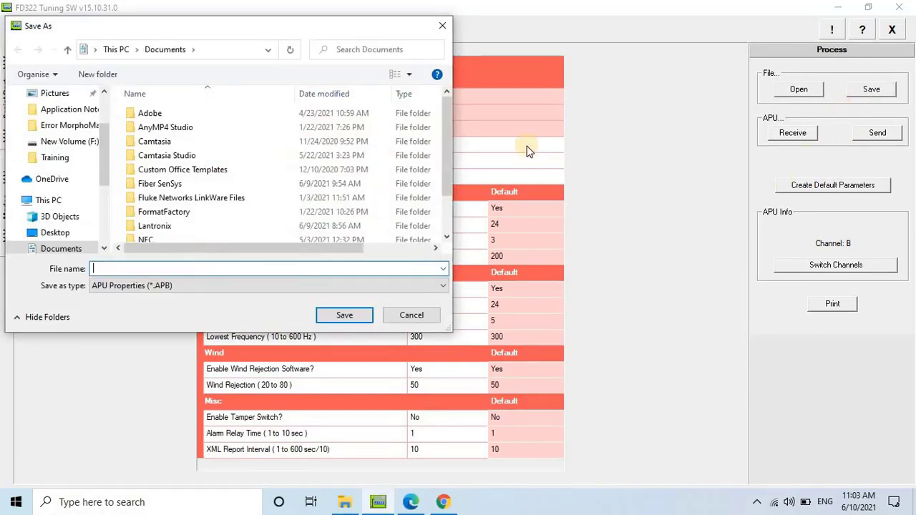
scroll(106, 97, up, 2)
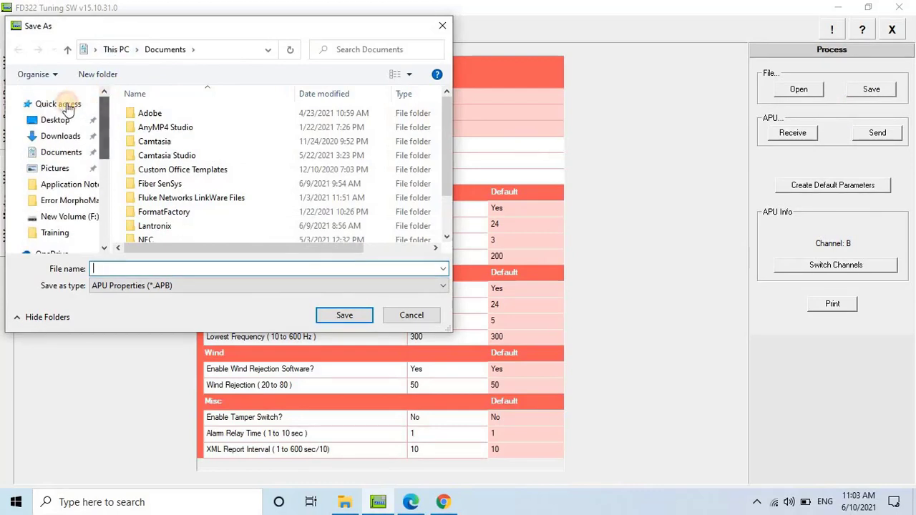
click(57, 120)
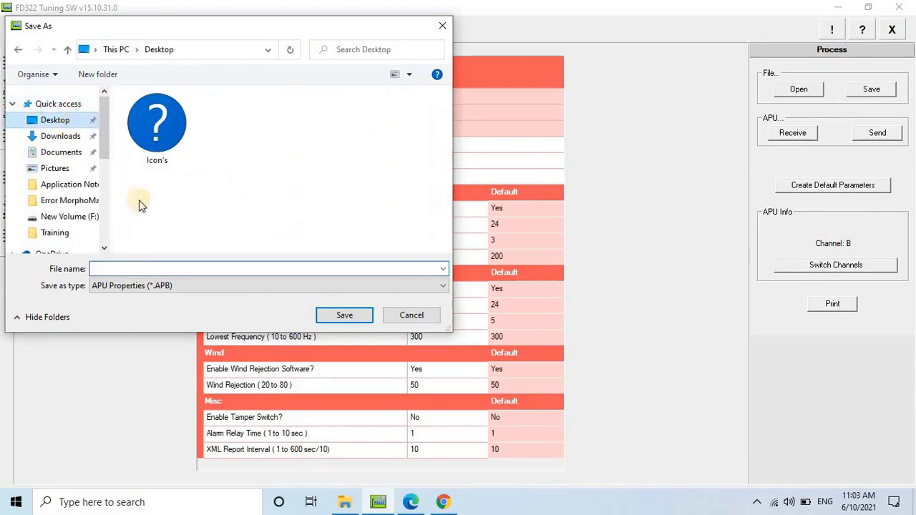
click(347, 317)
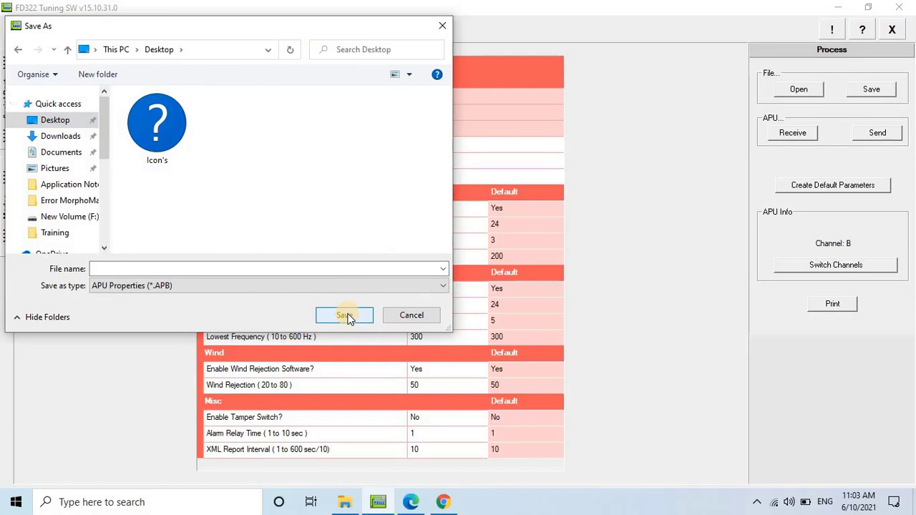
click(261, 268)
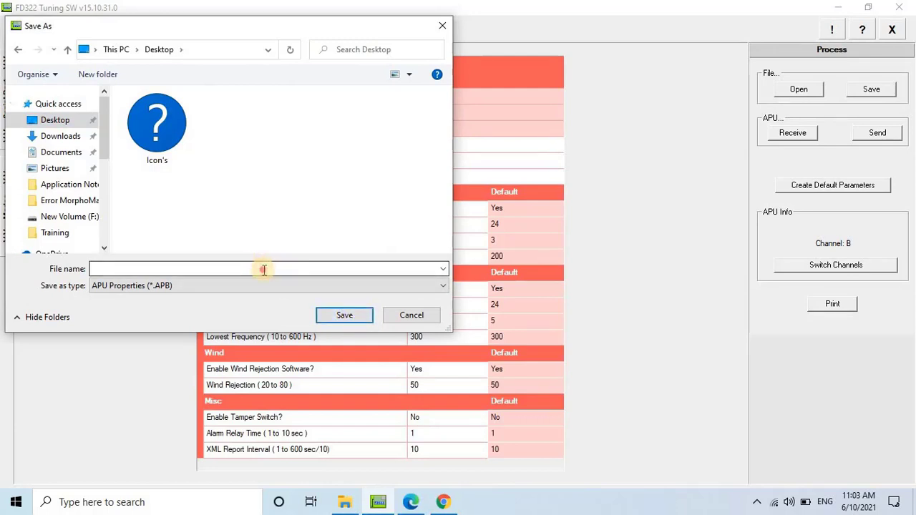
text(BAC)
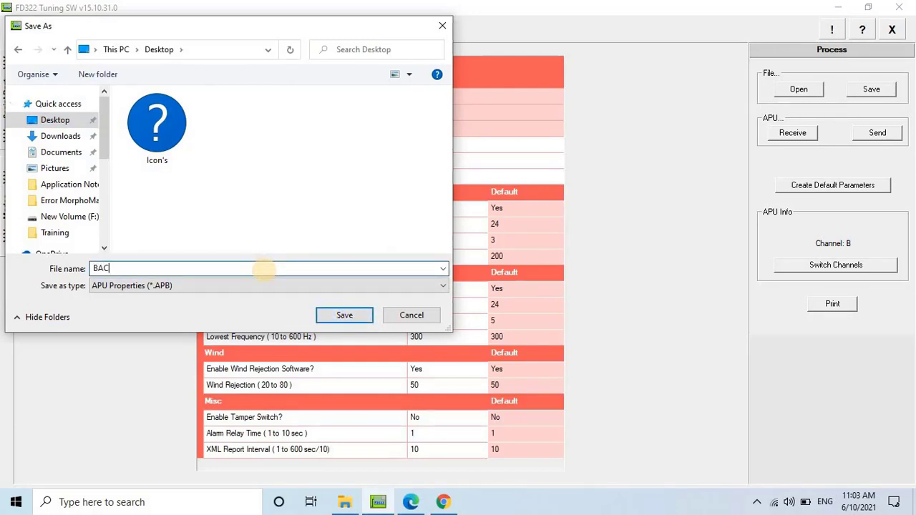
text(K SIDE PANEL)
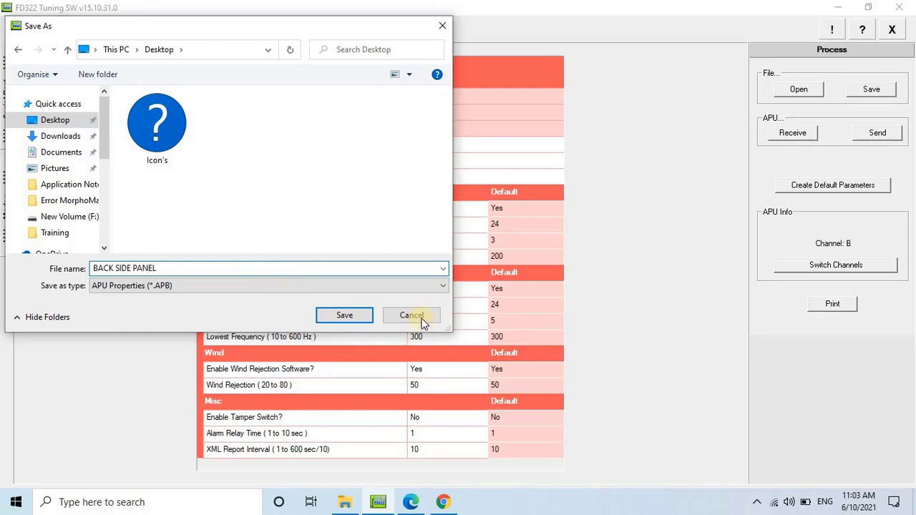
click(360, 315)
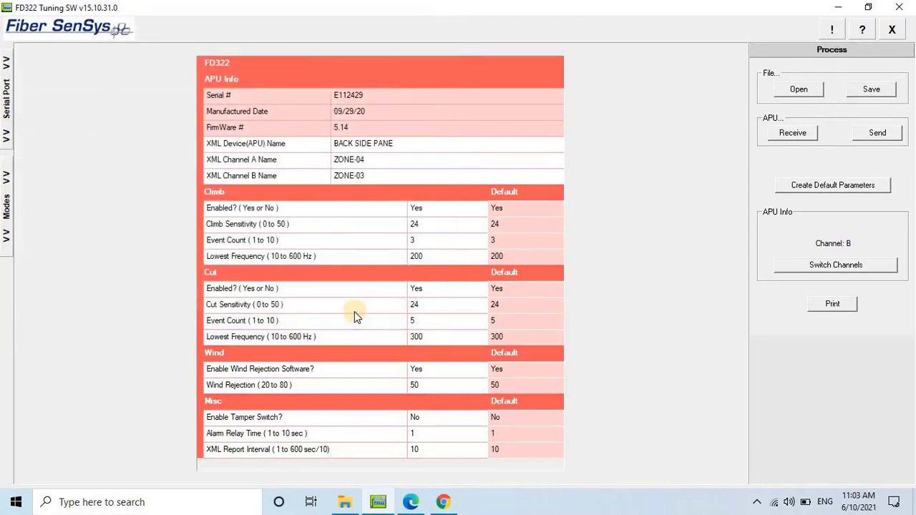